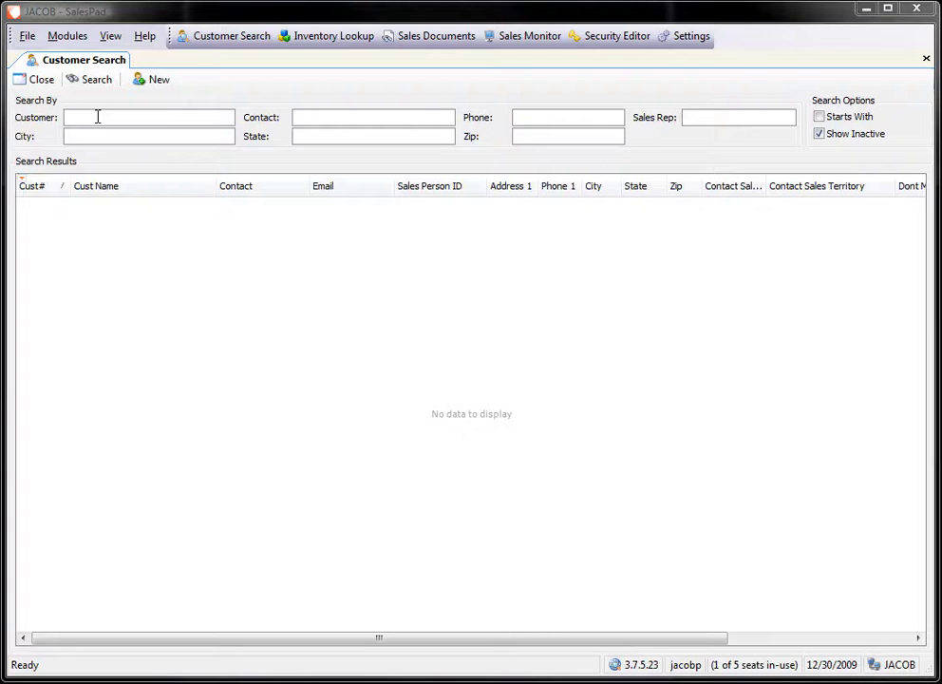
Step: Search the customers for "aar"
left_click(97, 117)
type("aar")
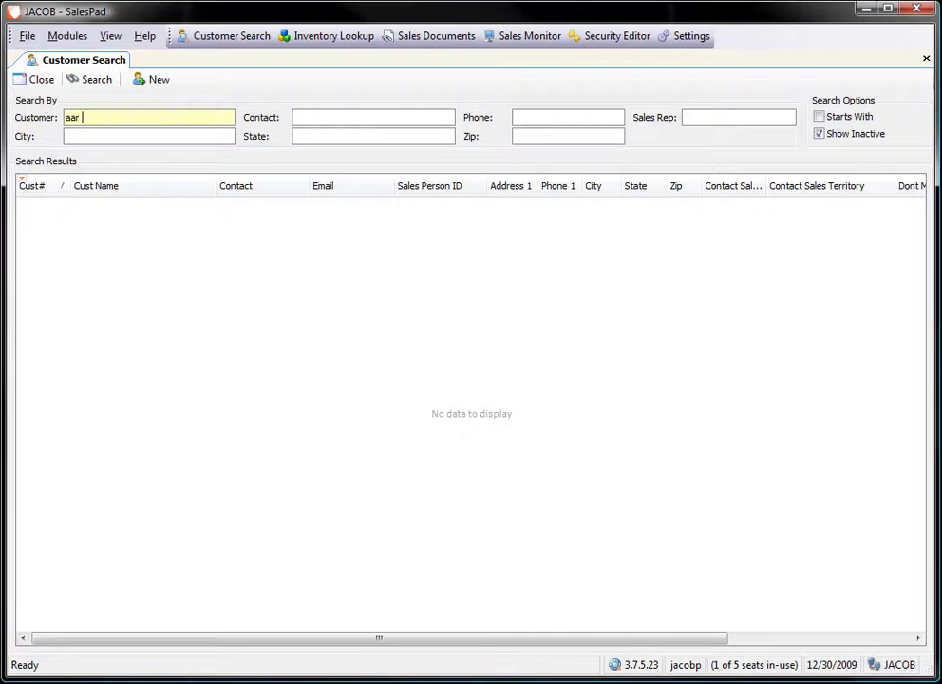
key("Return")
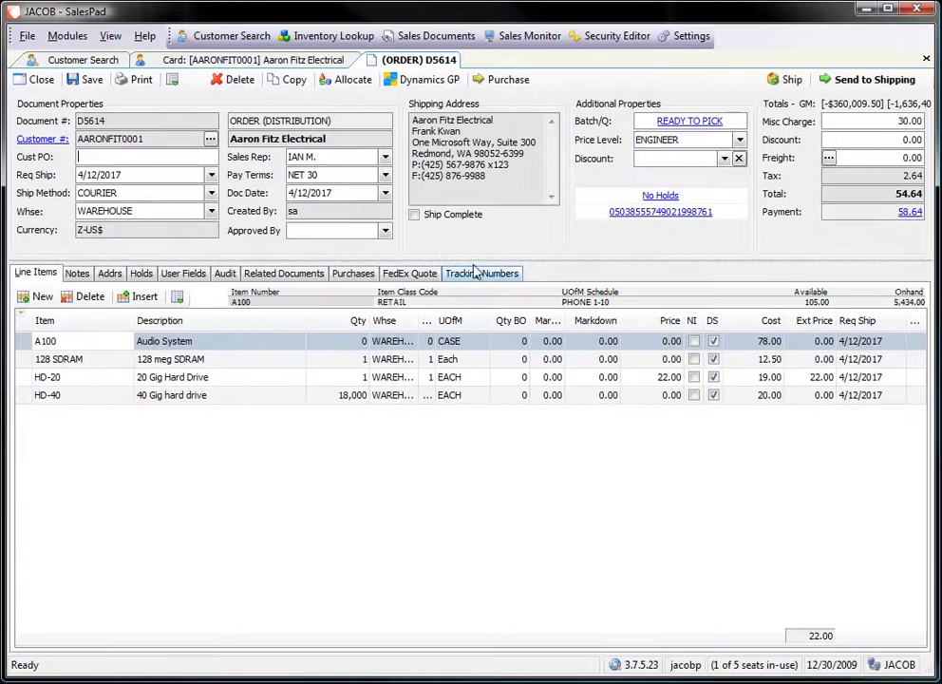
Step: Copy the Quote report from order D5614's print reports and save the copy as Quote Example 1
left_click(138, 80)
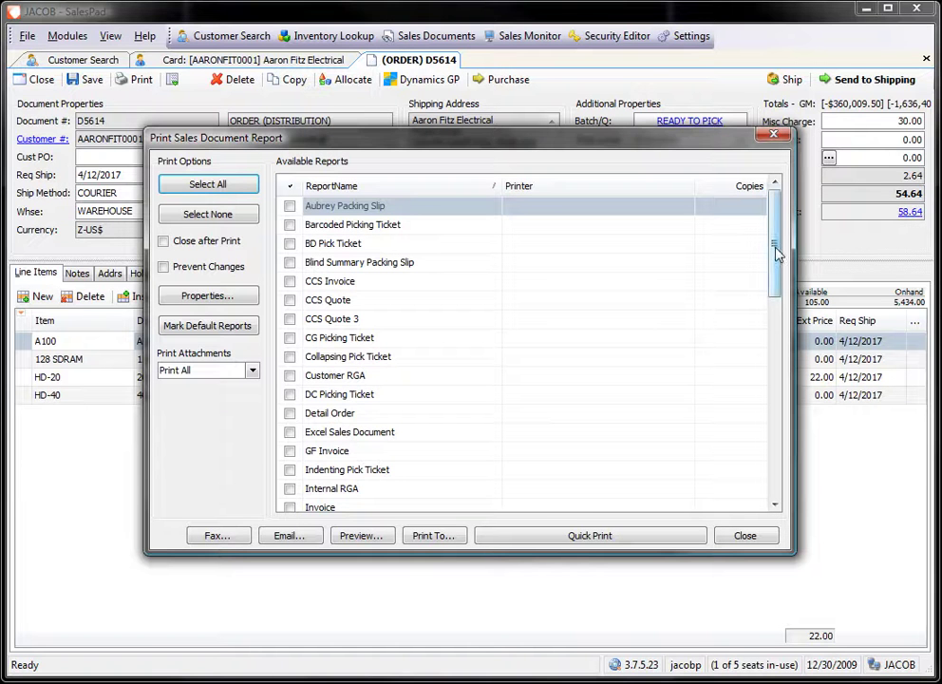
left_click_drag(775, 249, 771, 394)
left_click(333, 380)
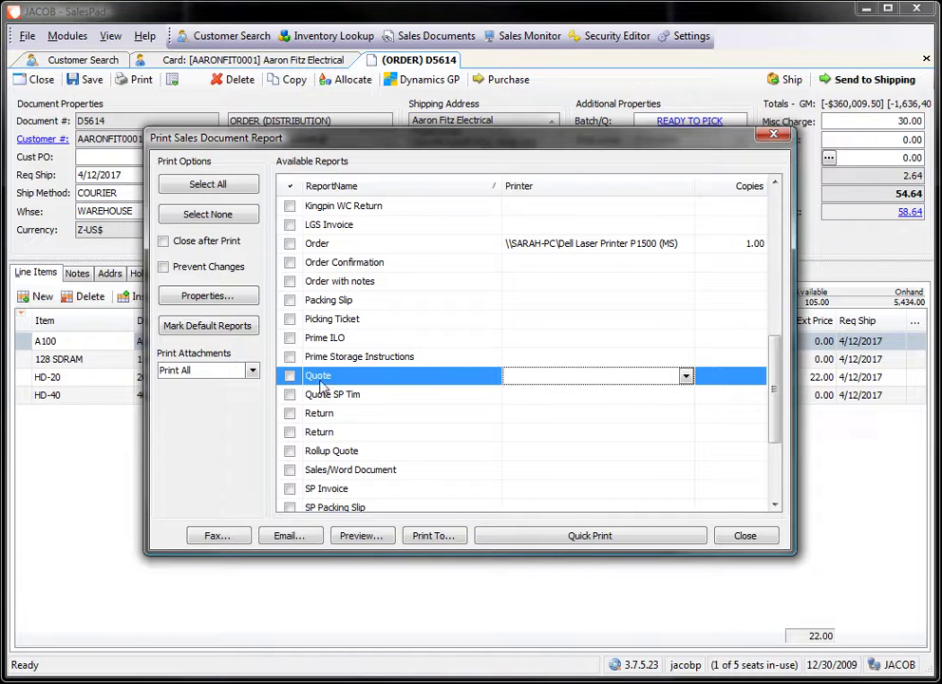
left_click(190, 298)
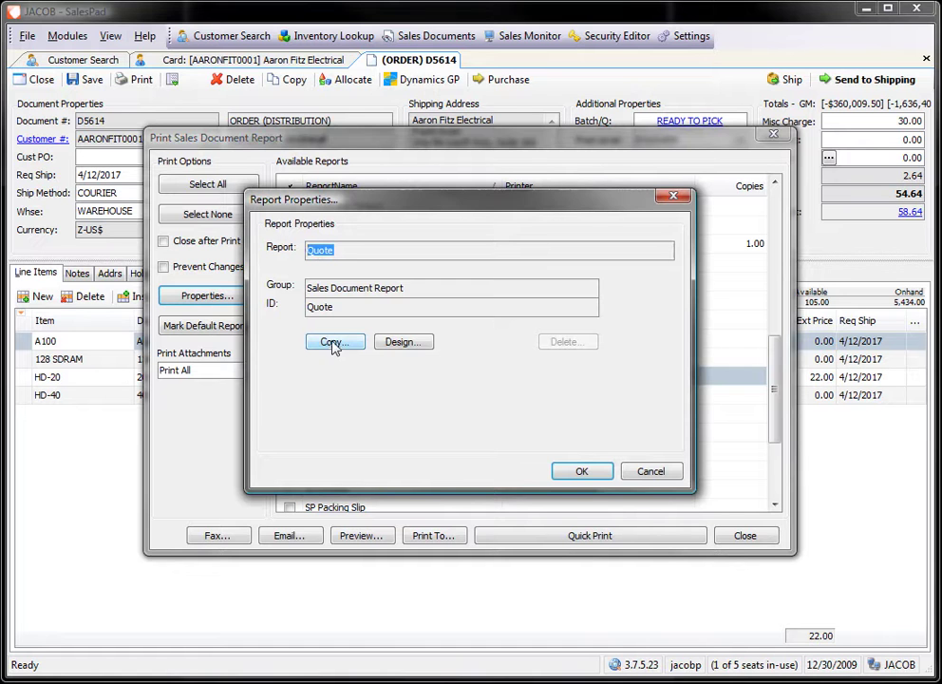
left_click(333, 343)
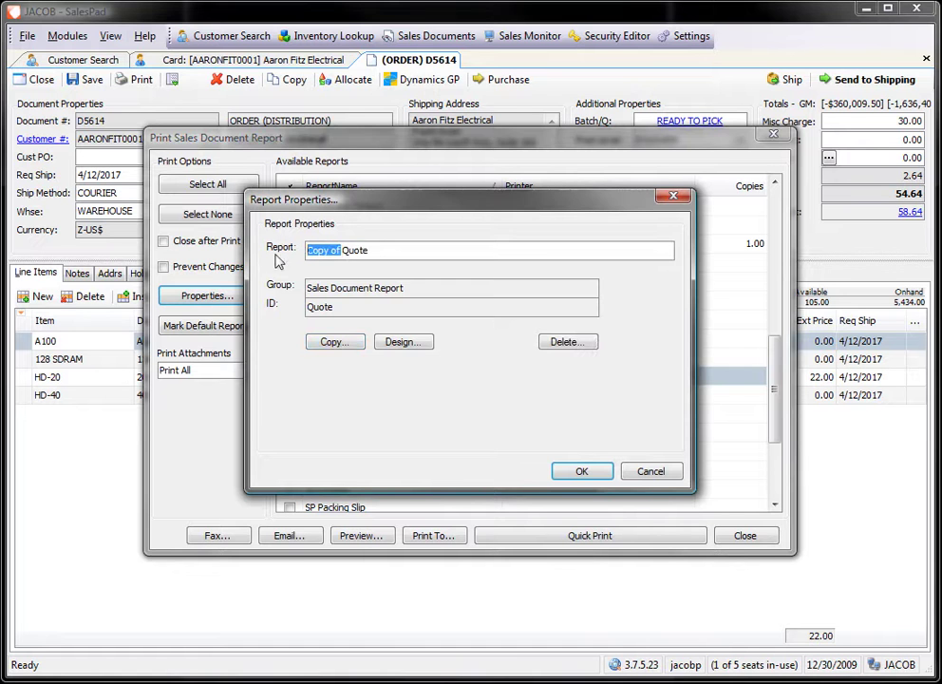
key("Delete")
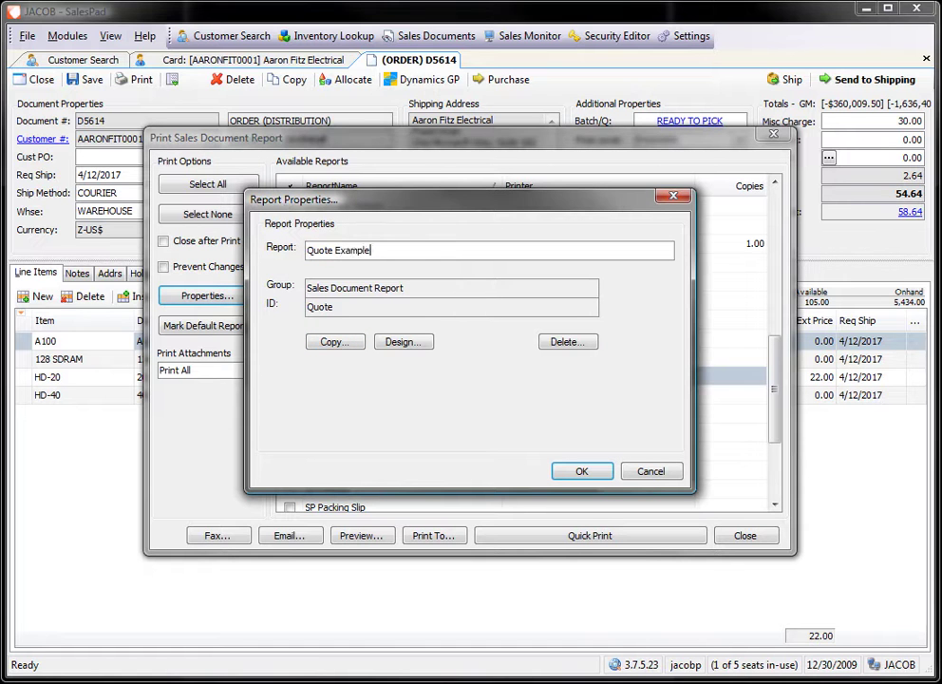
left_click(570, 470)
left_click(532, 408)
Step: Open the Quote Example 1 report from the print report list in the Report Designer
left_click_drag(774, 256, 773, 390)
left_click(376, 383)
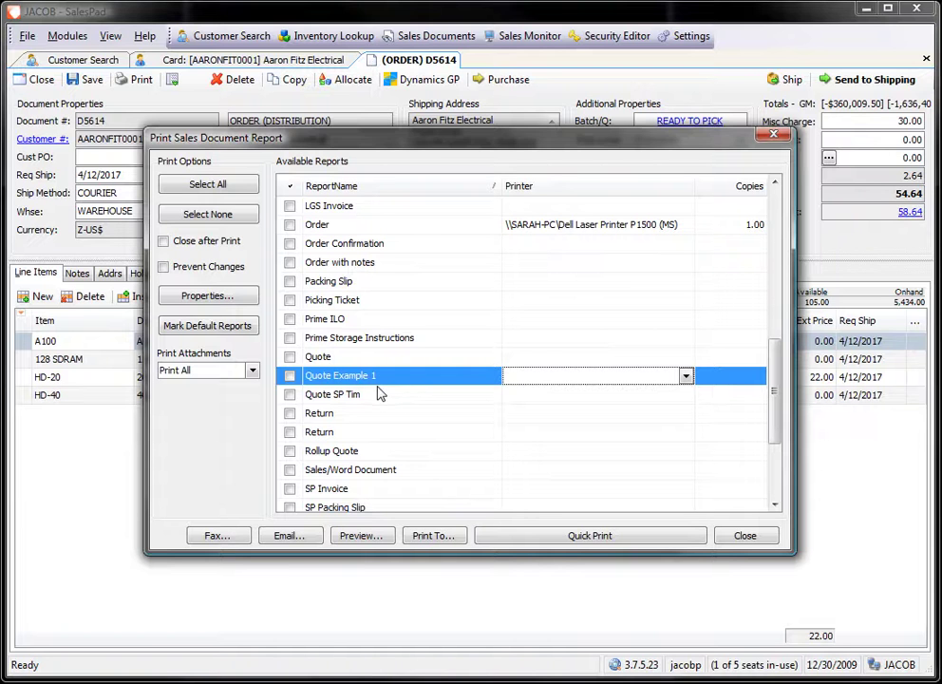
left_click(218, 298)
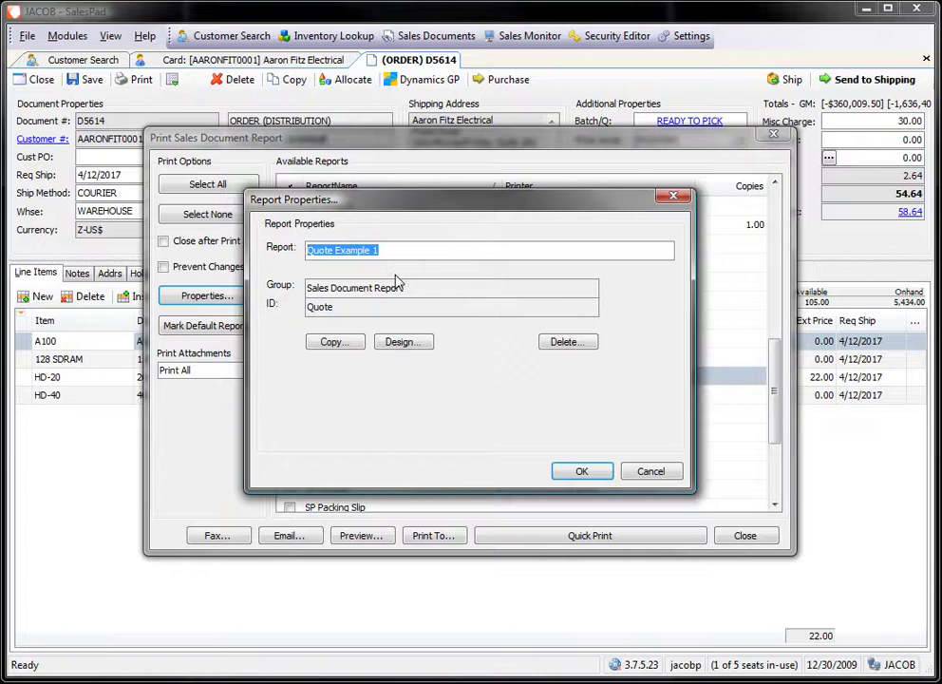
left_click(409, 348)
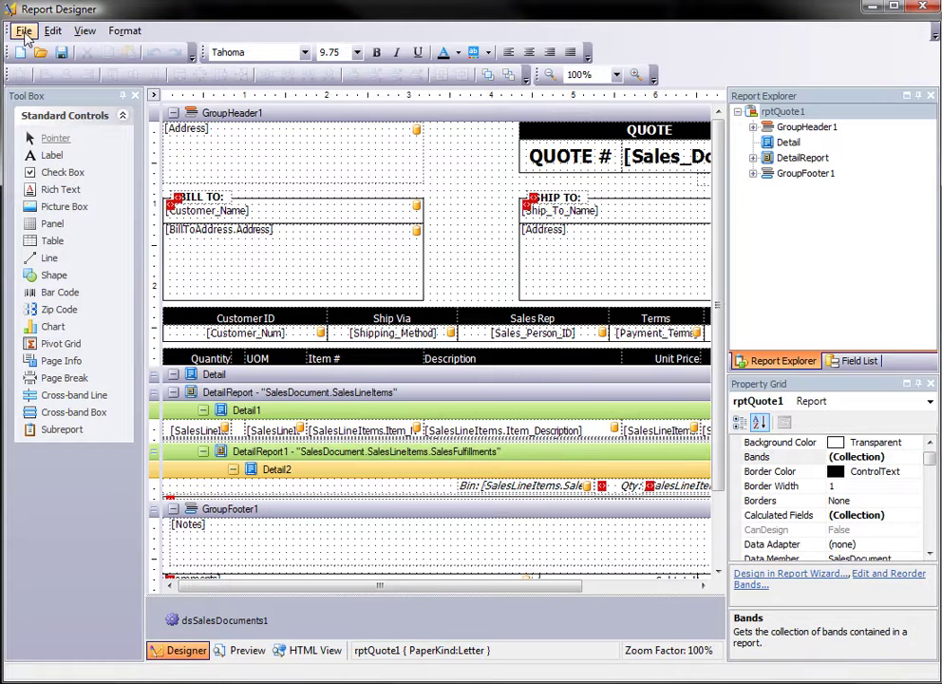
Step: Load the SalesPad-Quoterepx.repx report file from the Desktop into the designer
left_click(24, 31)
left_click(49, 86)
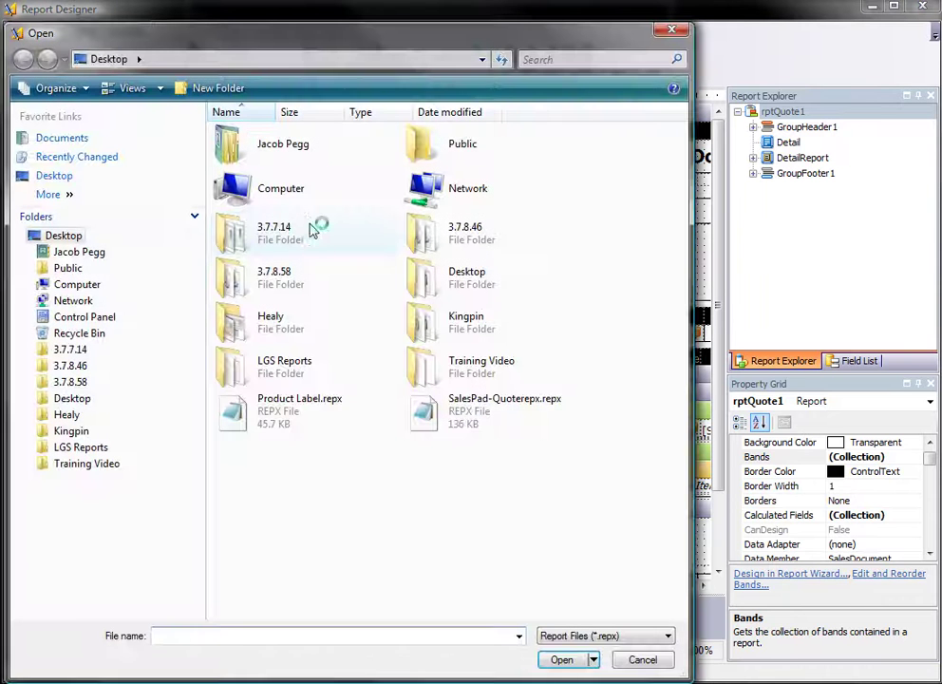
left_click(465, 415)
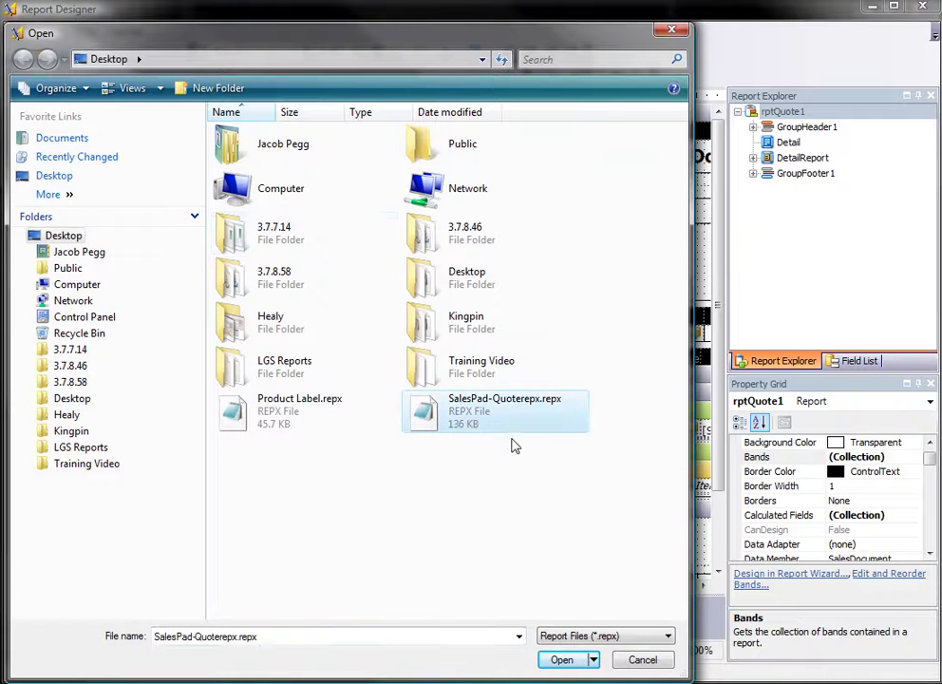
left_click(562, 662)
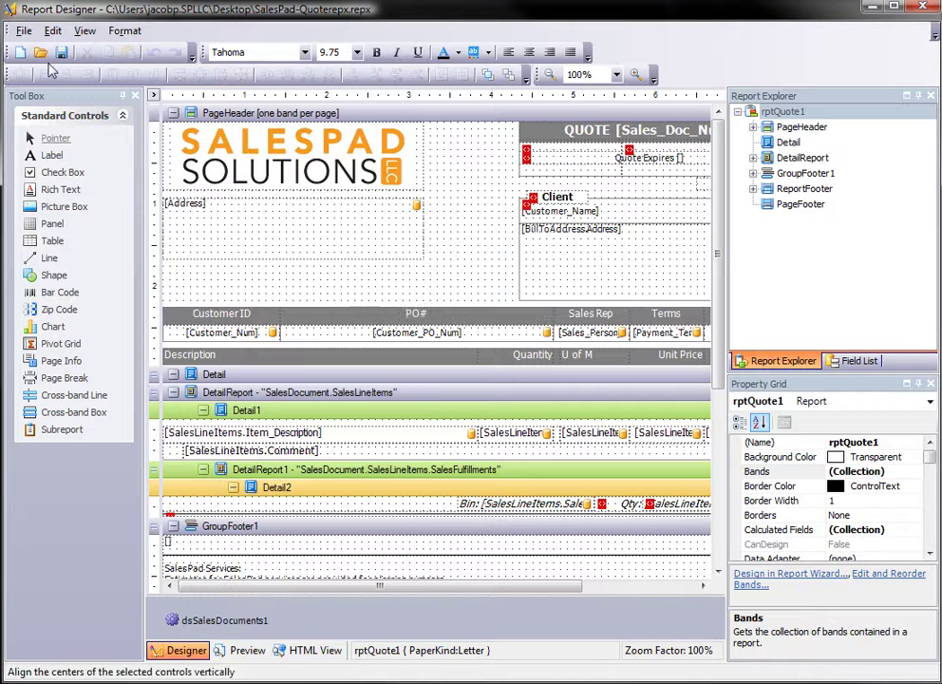
Step: Save the loaded layout, exit the designer and overwrite the existing Quote Example 1 report with the changes
left_click(23, 32)
left_click(46, 109)
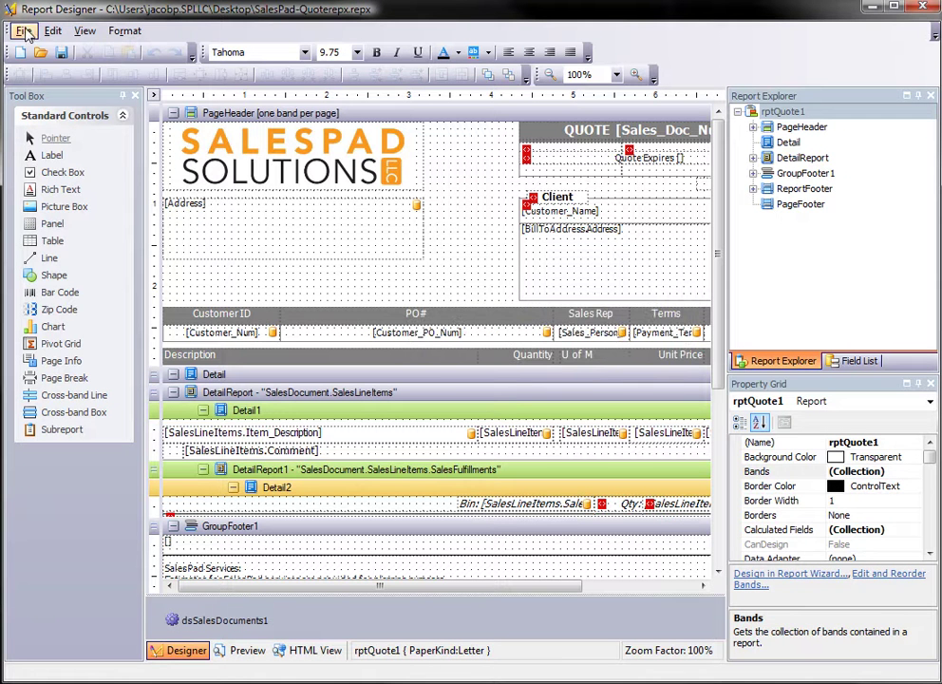
left_click(24, 31)
left_click(40, 147)
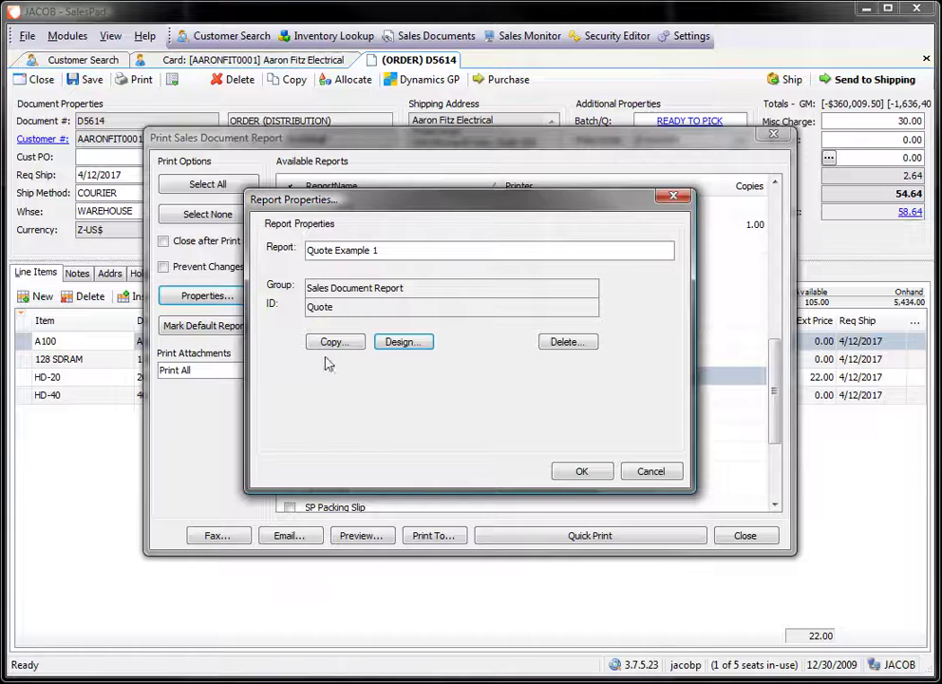
left_click(576, 475)
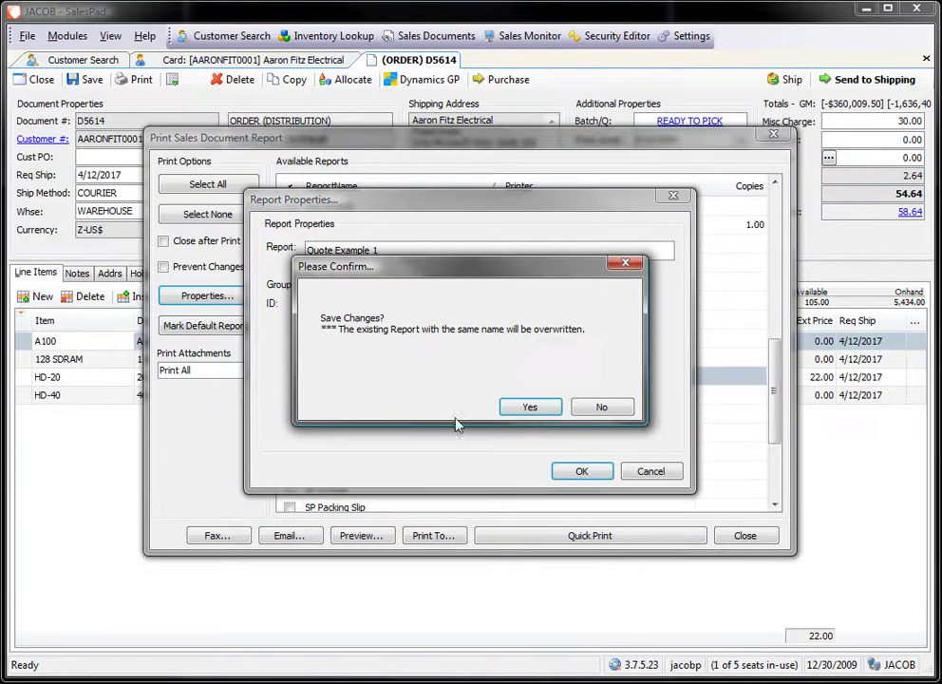
left_click(529, 407)
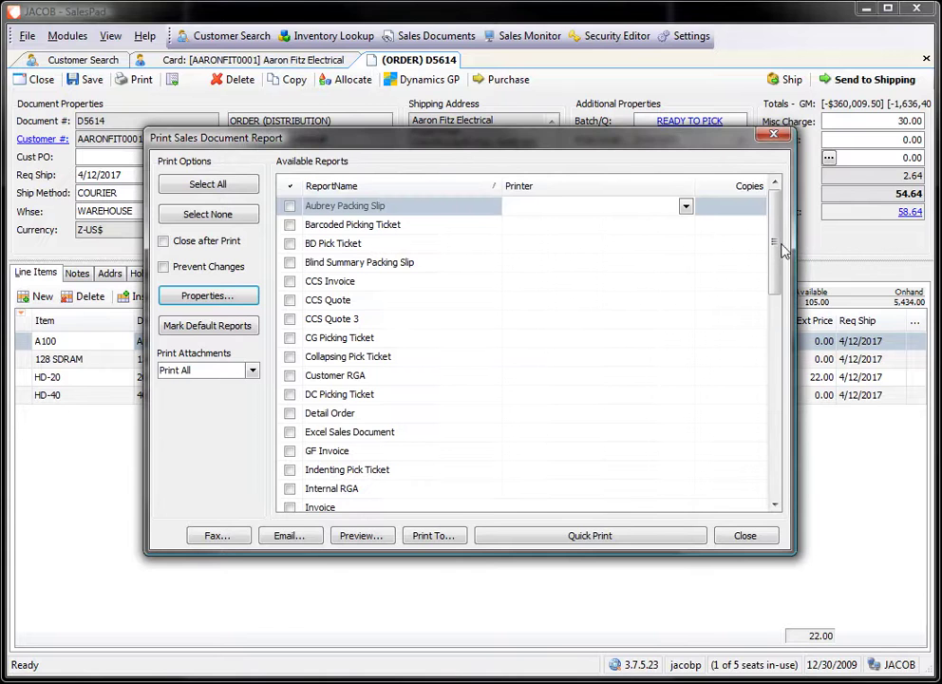
Step: Preview the Quote Example 1 report for the order, and close the preview and the print dialog
left_click(775, 439)
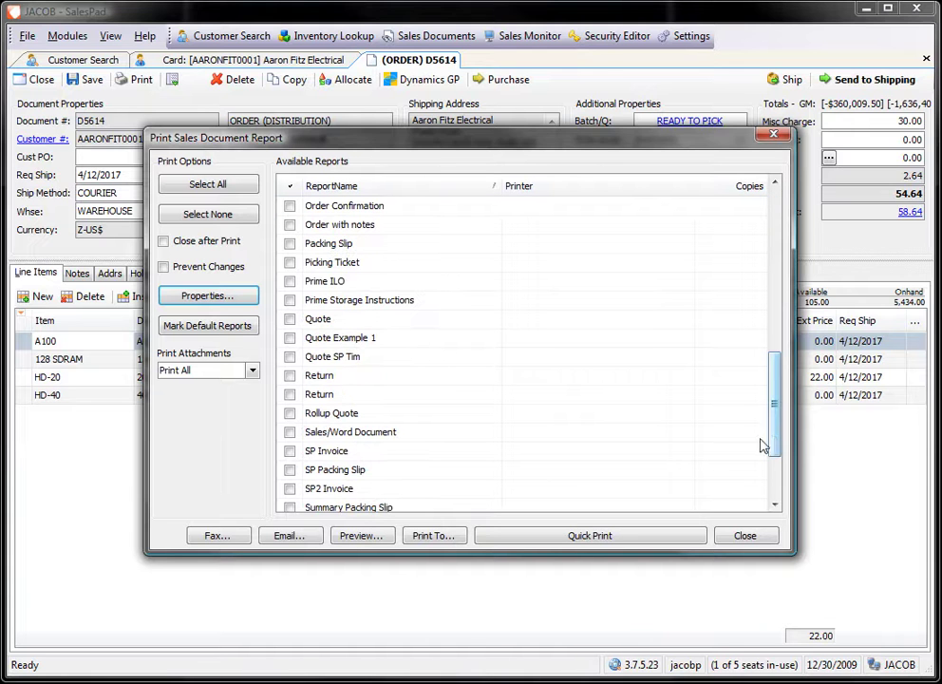
left_click(377, 338)
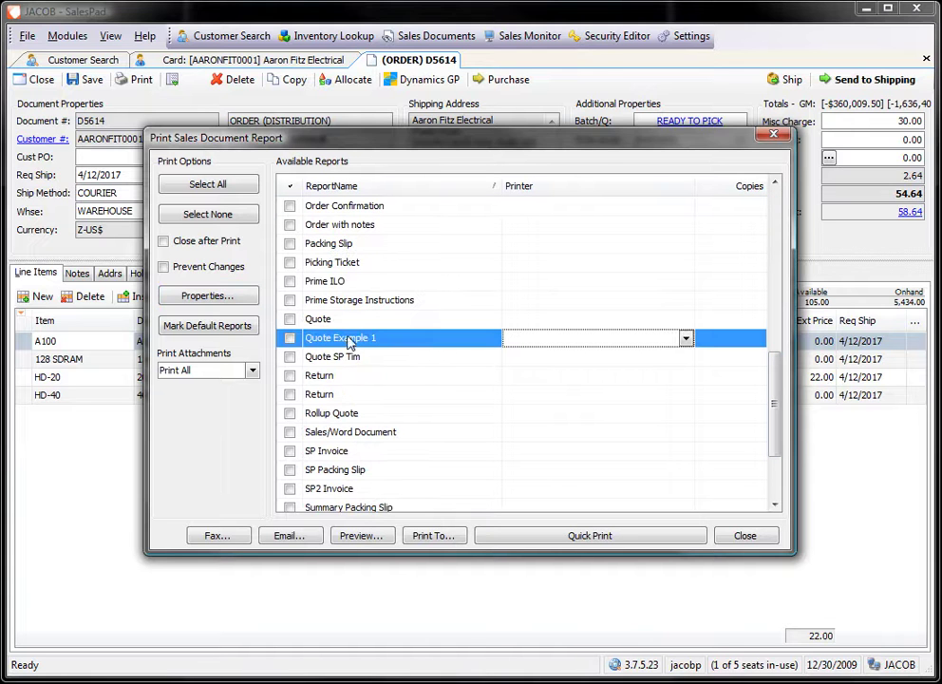
left_click(355, 537)
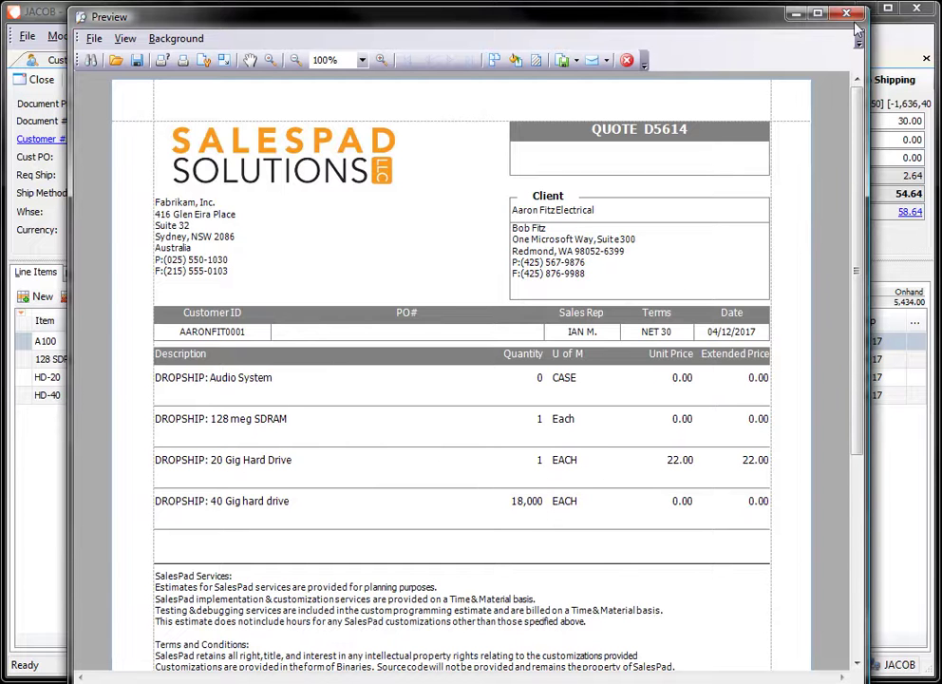
left_click(627, 60)
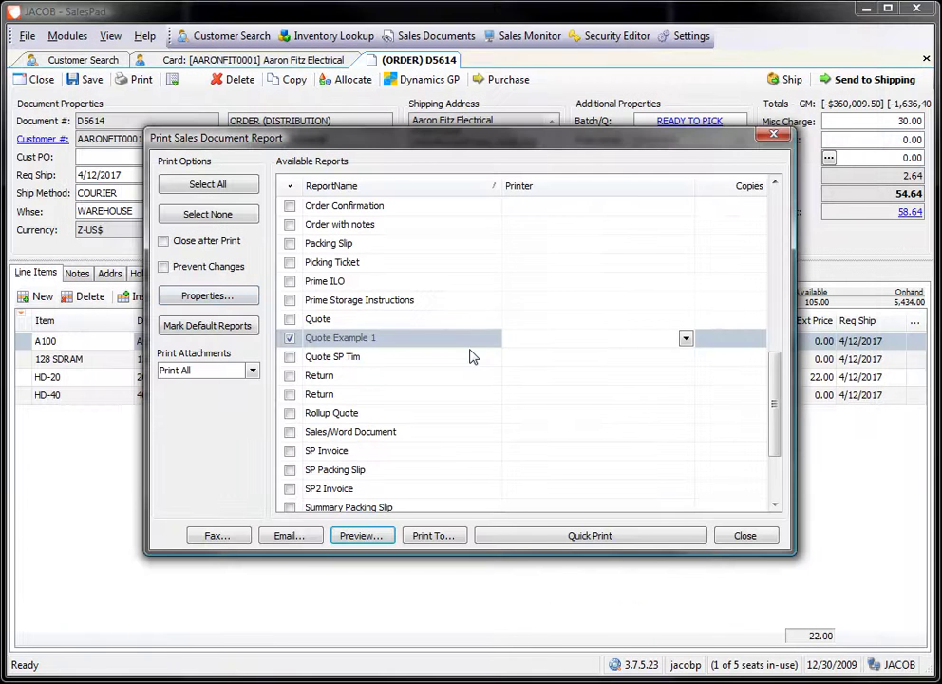
left_click(744, 537)
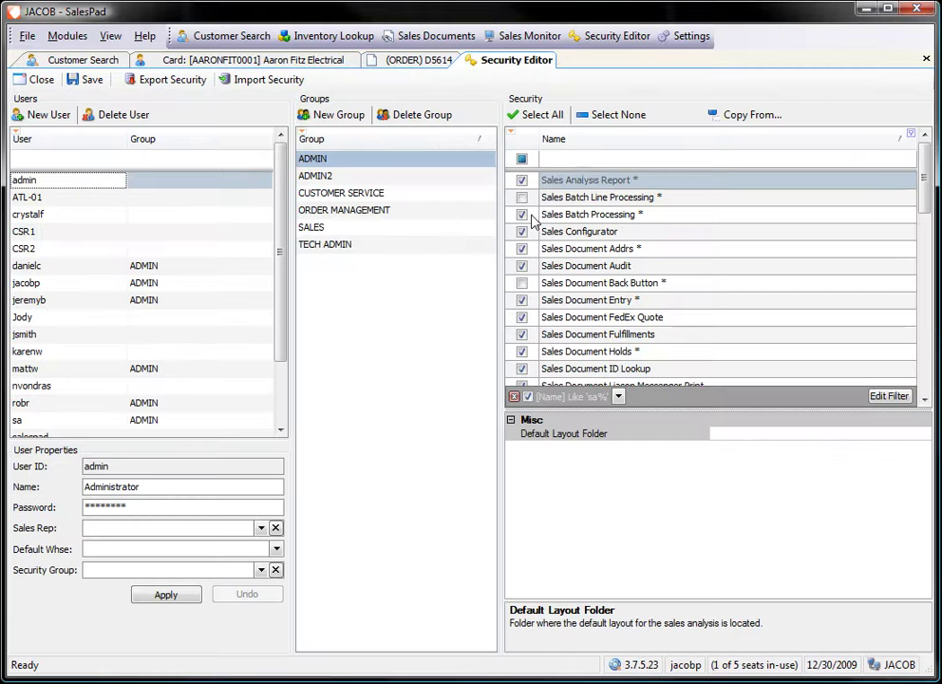
Step: Filter the ADMIN group's security entries by "pr" and display the settings of Print Report
left_click(589, 158)
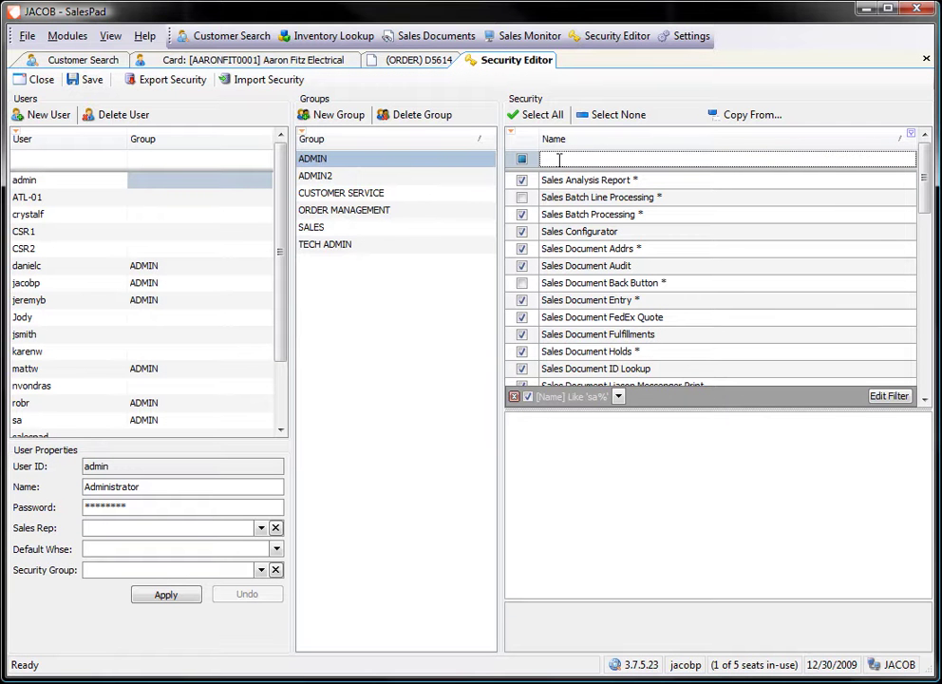
type("pr")
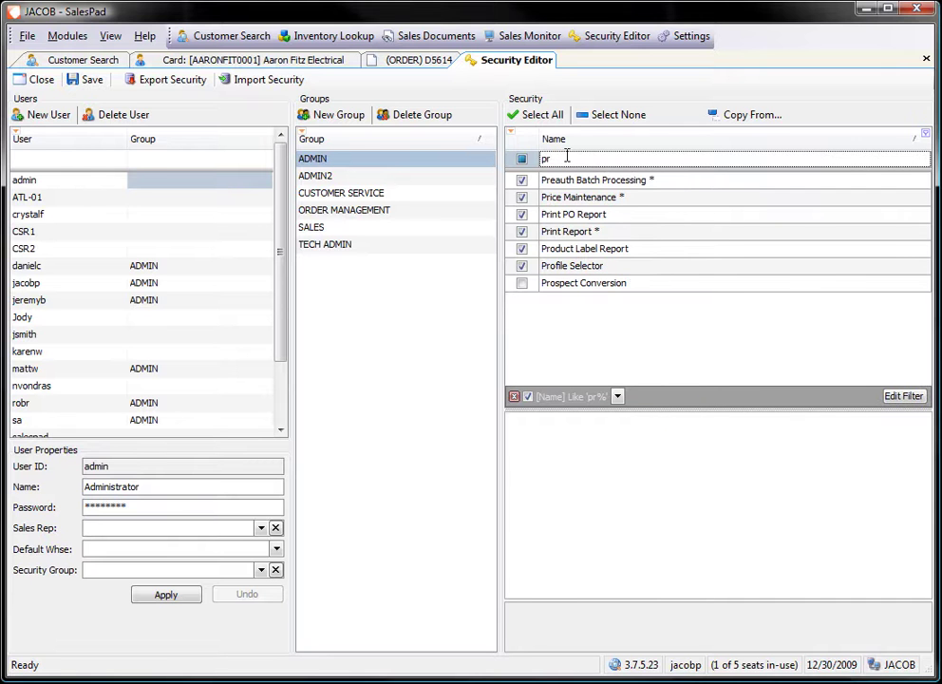
left_click(569, 233)
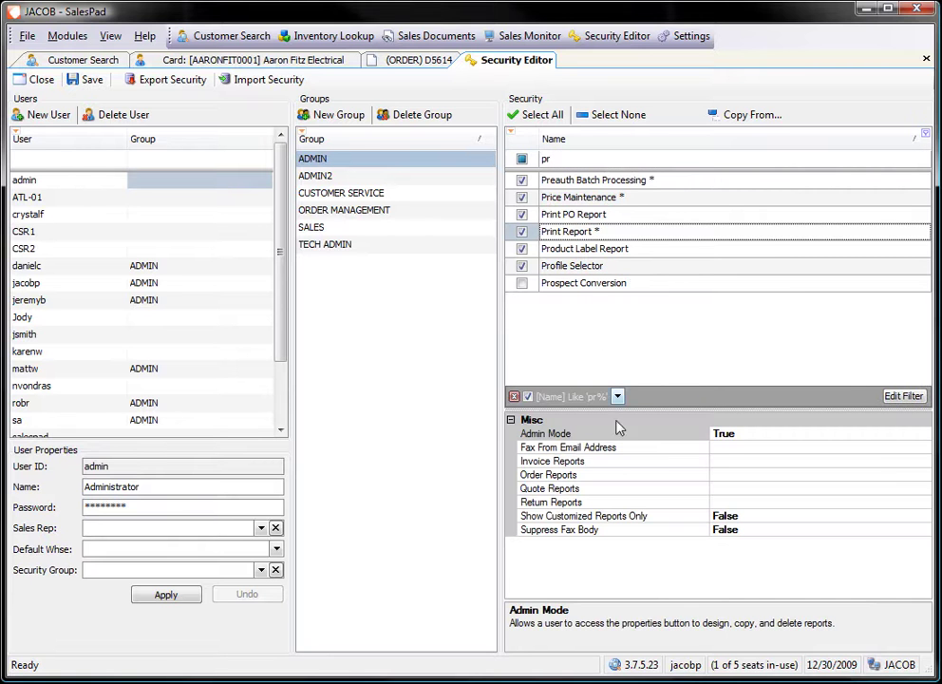